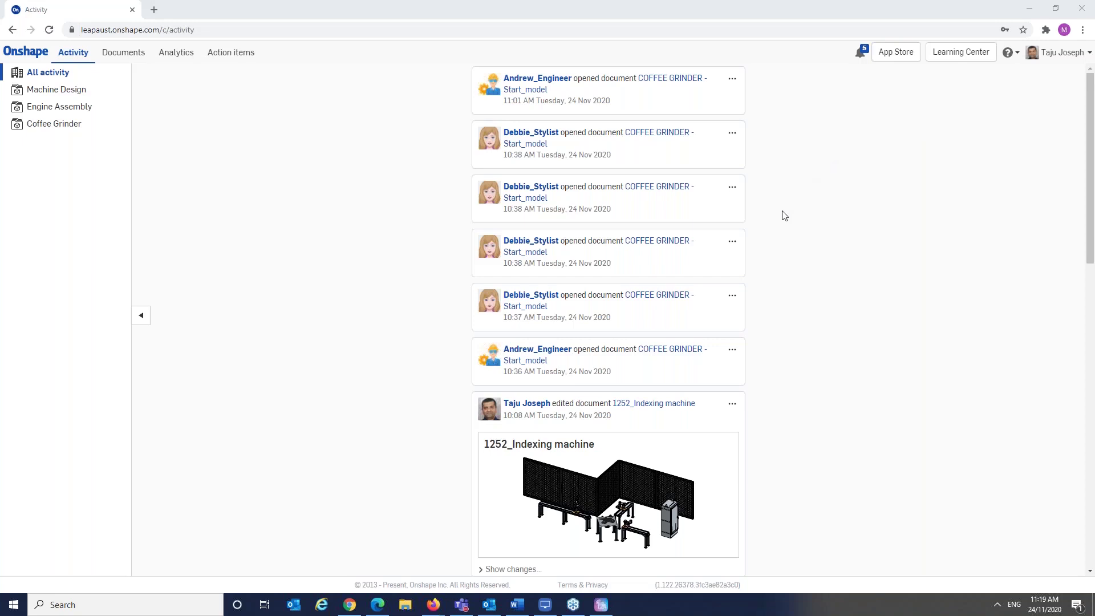
Step: Look through the recent activity feed covering all documents
scroll(785, 215, down, 8)
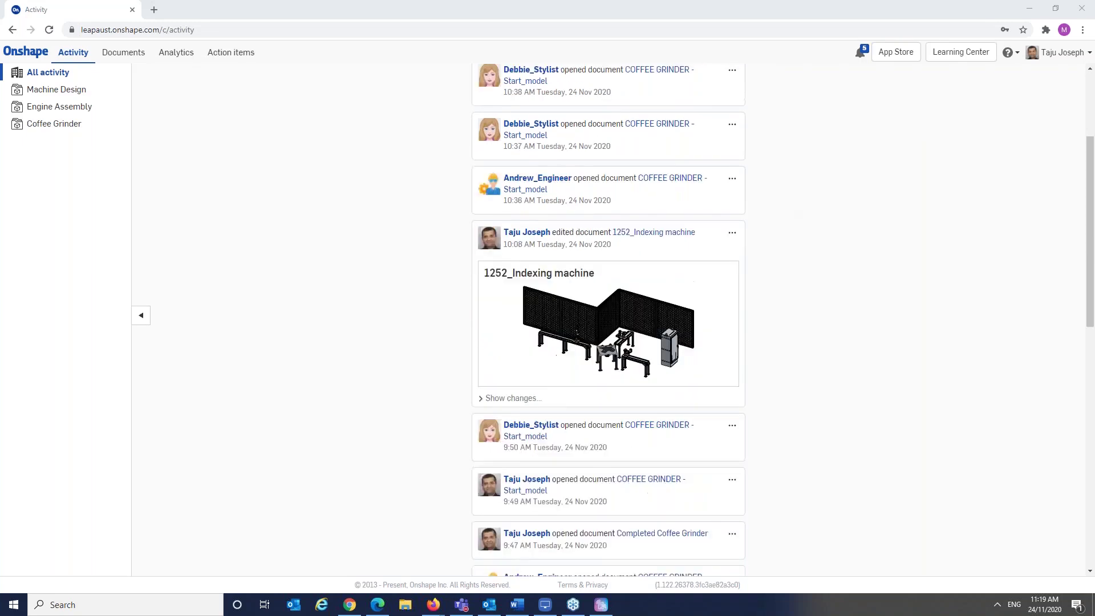
scroll(788, 234, down, 2)
scroll(792, 262, down, 4)
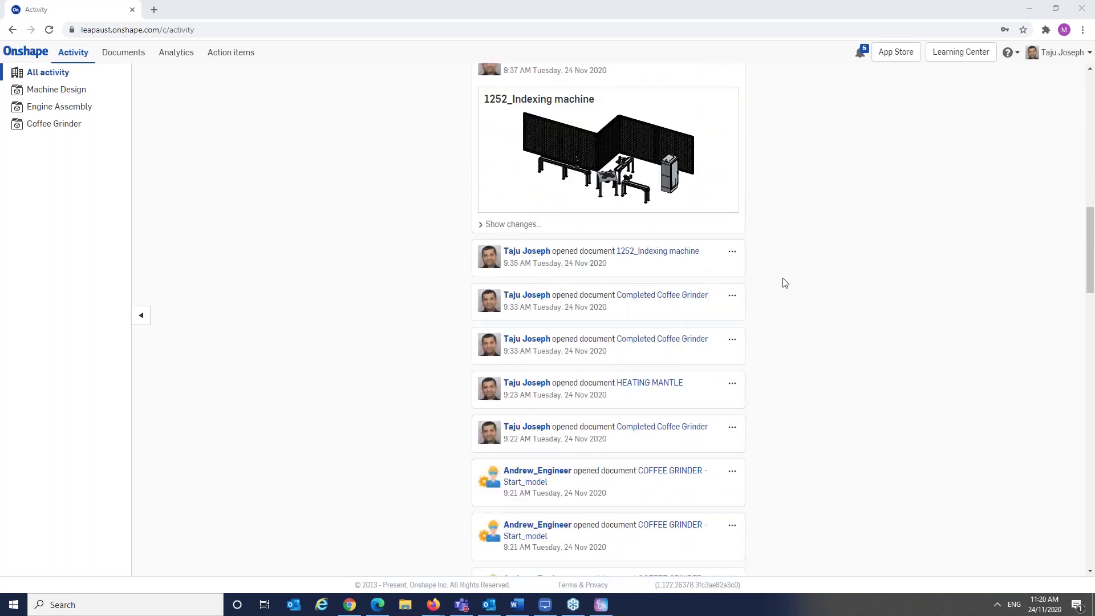
scroll(785, 285, up, 1)
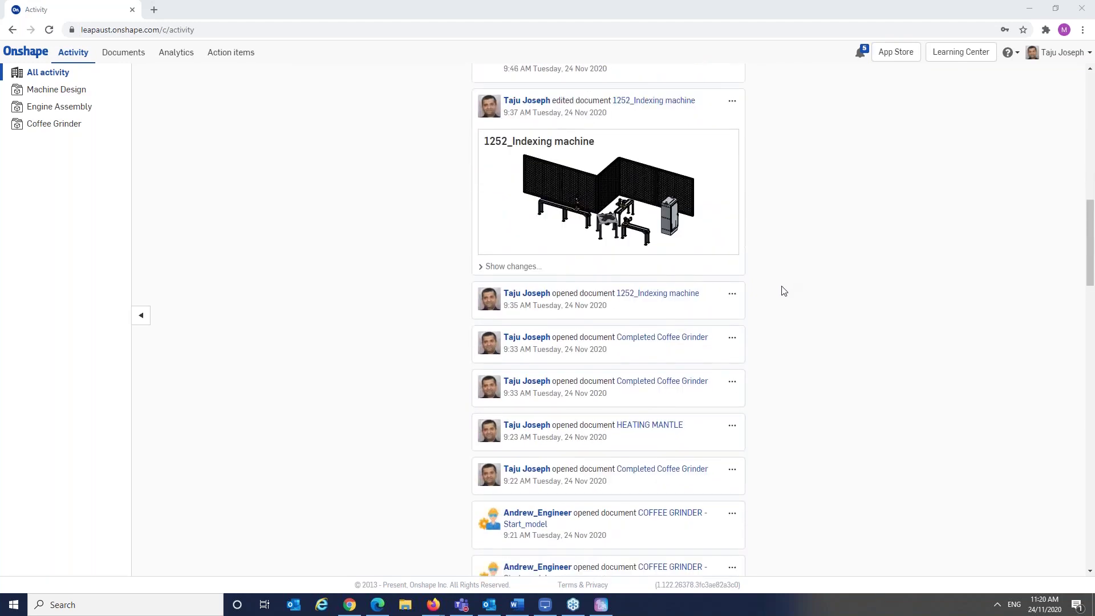
scroll(786, 293, up, 9)
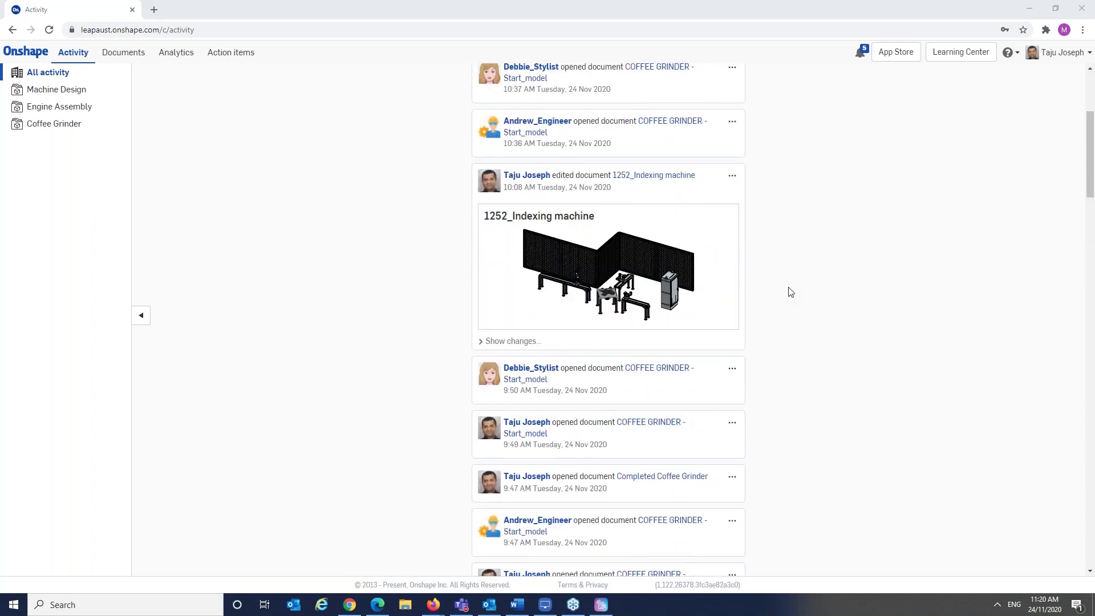
scroll(791, 292, up, 4)
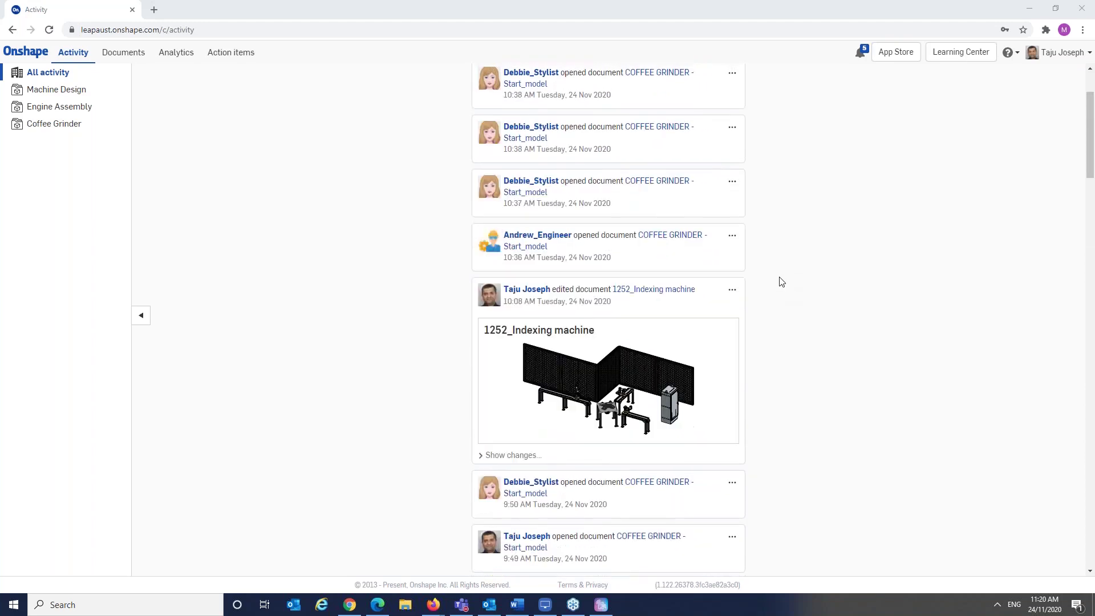
Step: Filter the activity feed to the Machine Design project and look through its entries
click(71, 96)
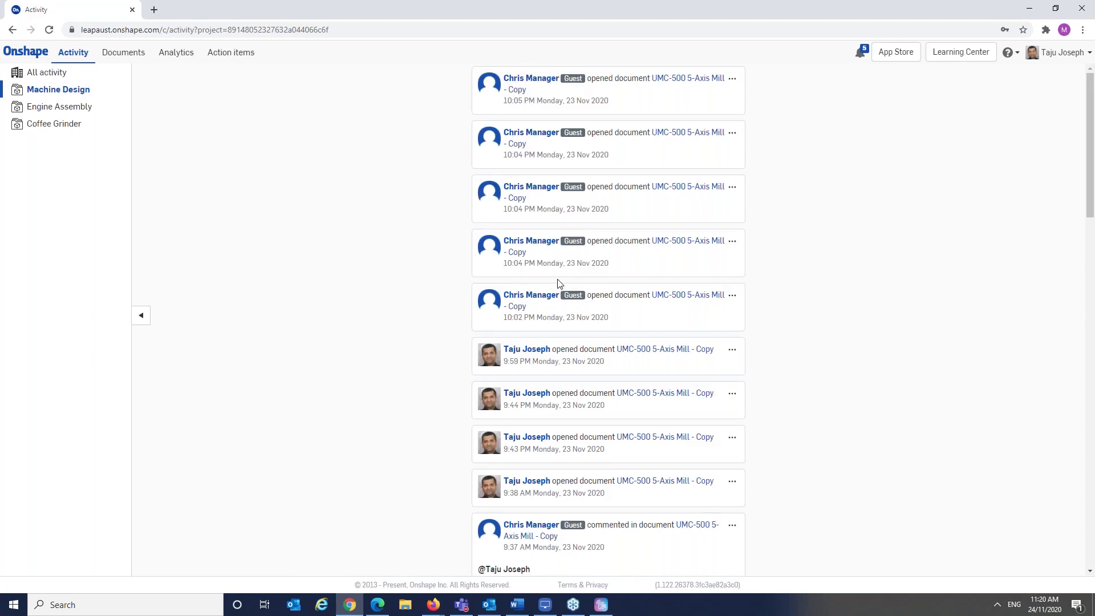
scroll(530, 318, down, 1)
scroll(540, 374, down, 1)
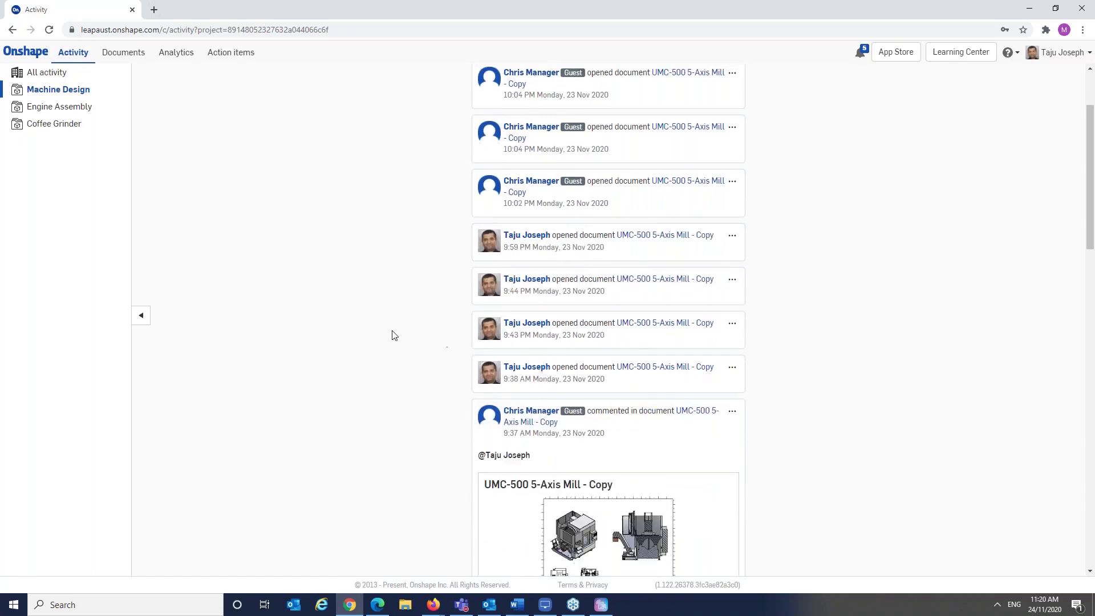
scroll(397, 338, up, 2)
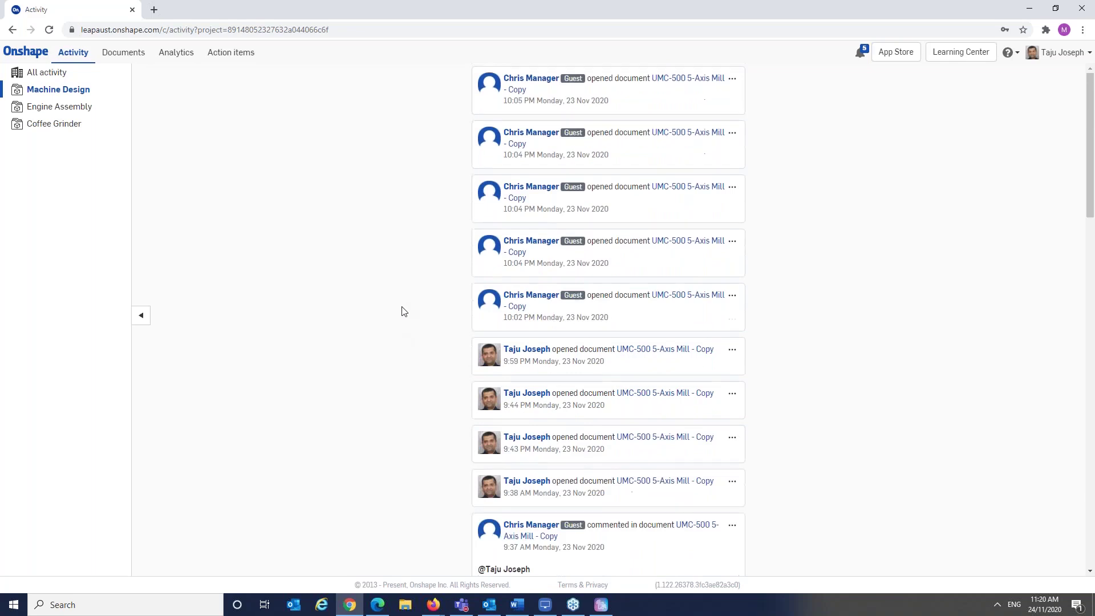
Step: Go to the documents overview and open the Webinar_24_11_2020 folder
click(20, 53)
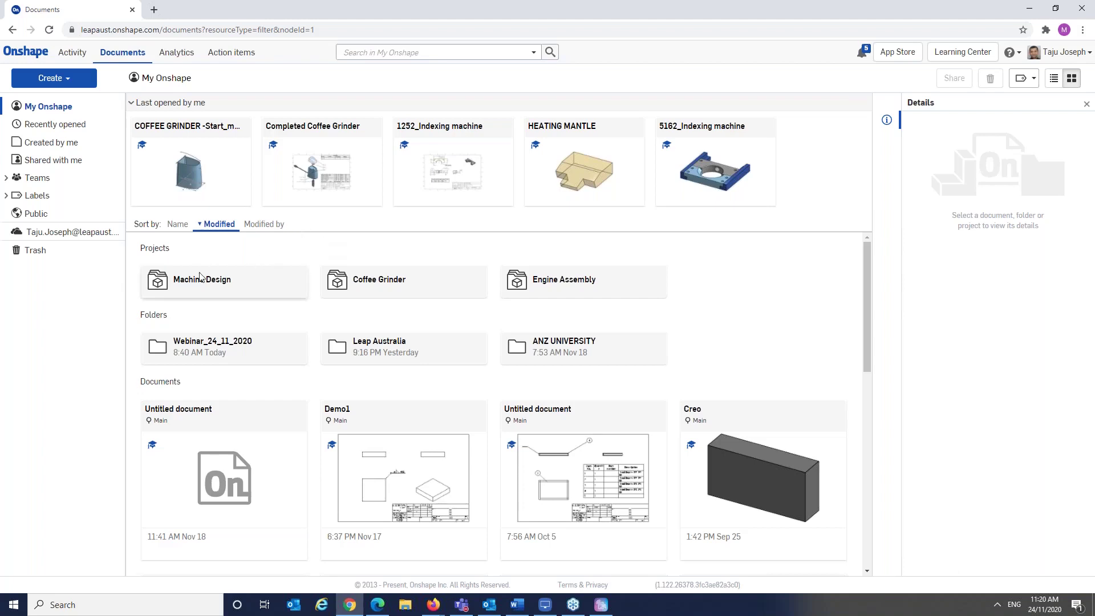
click(217, 345)
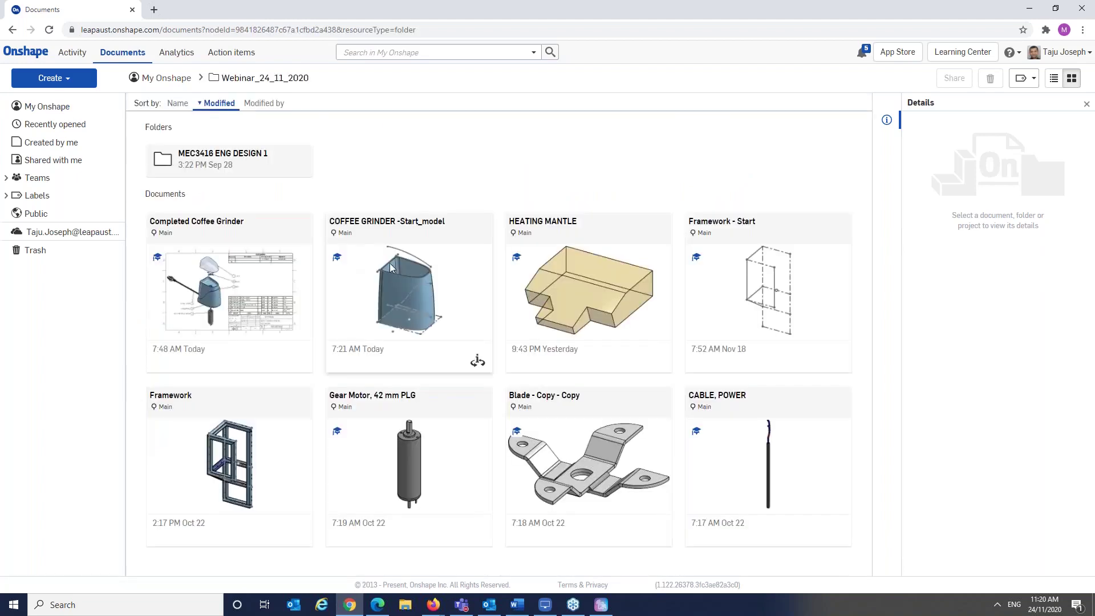
right_click(352, 159)
click(341, 147)
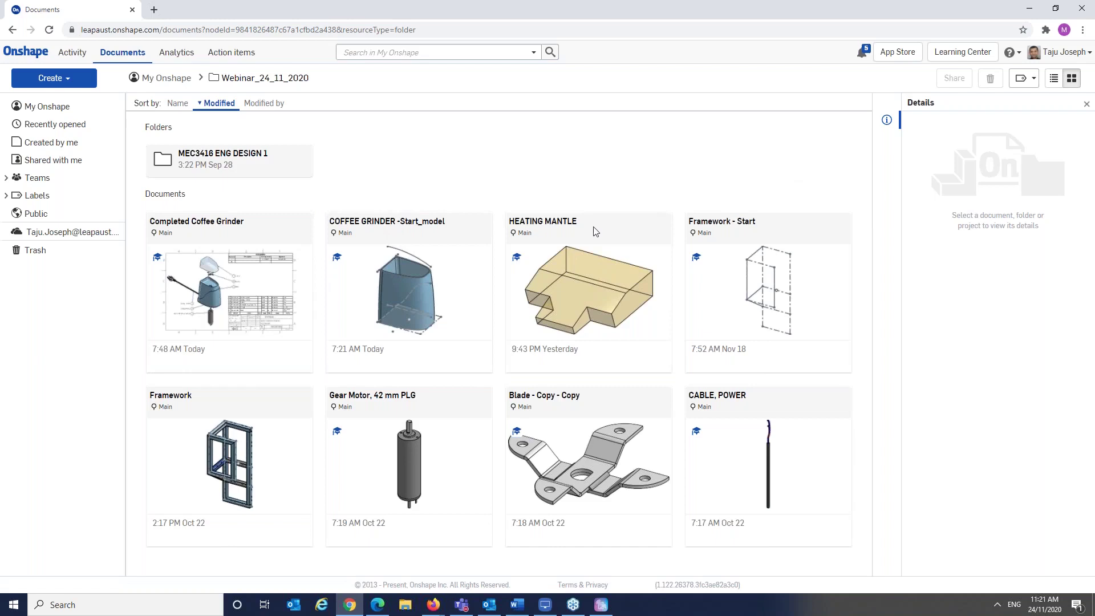
Step: Select the Completed Coffee Grinder document and examine its share details and each collaborator's permissions
click(239, 284)
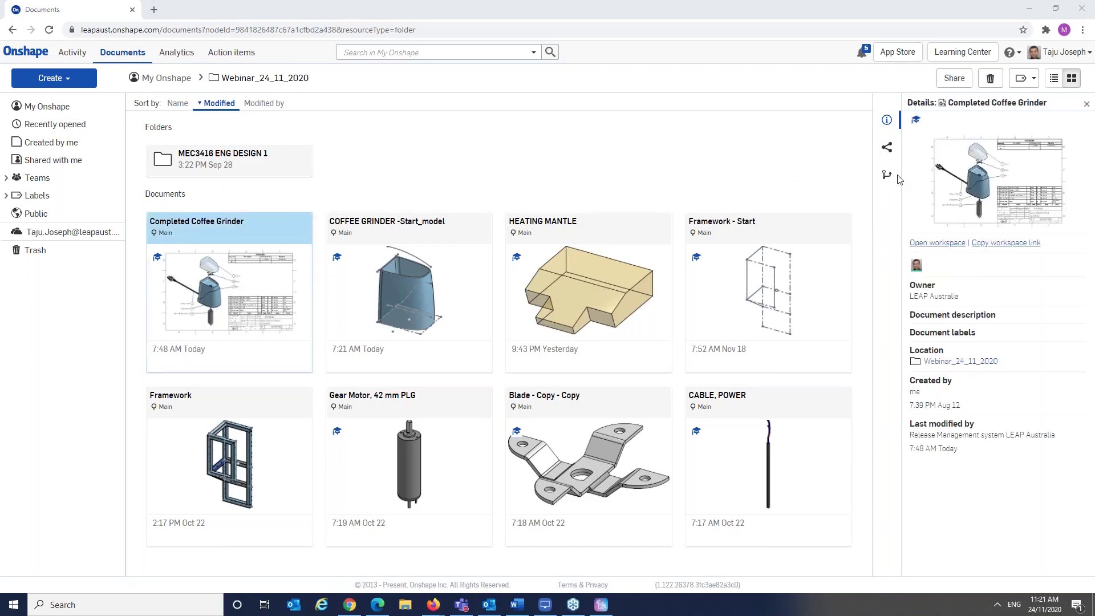
click(887, 147)
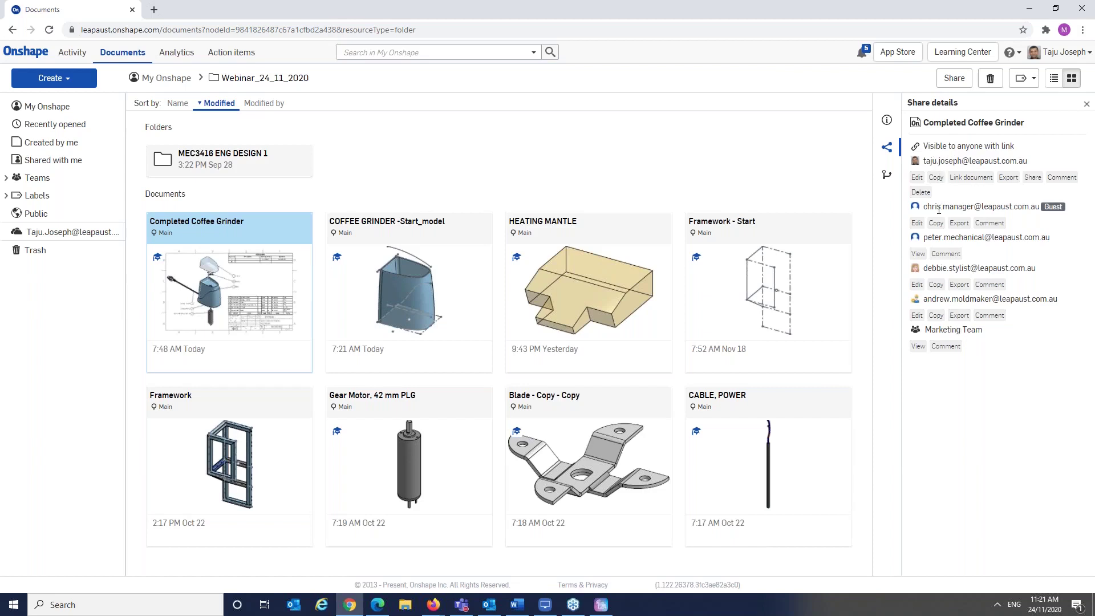
triple_click(918, 337)
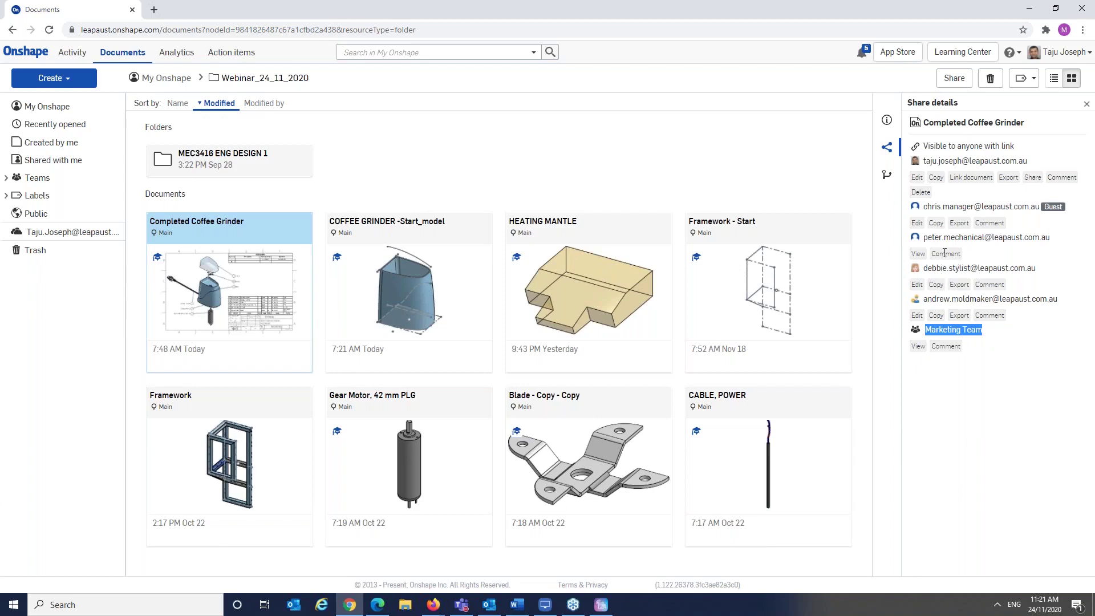
drag(961, 238, 928, 268)
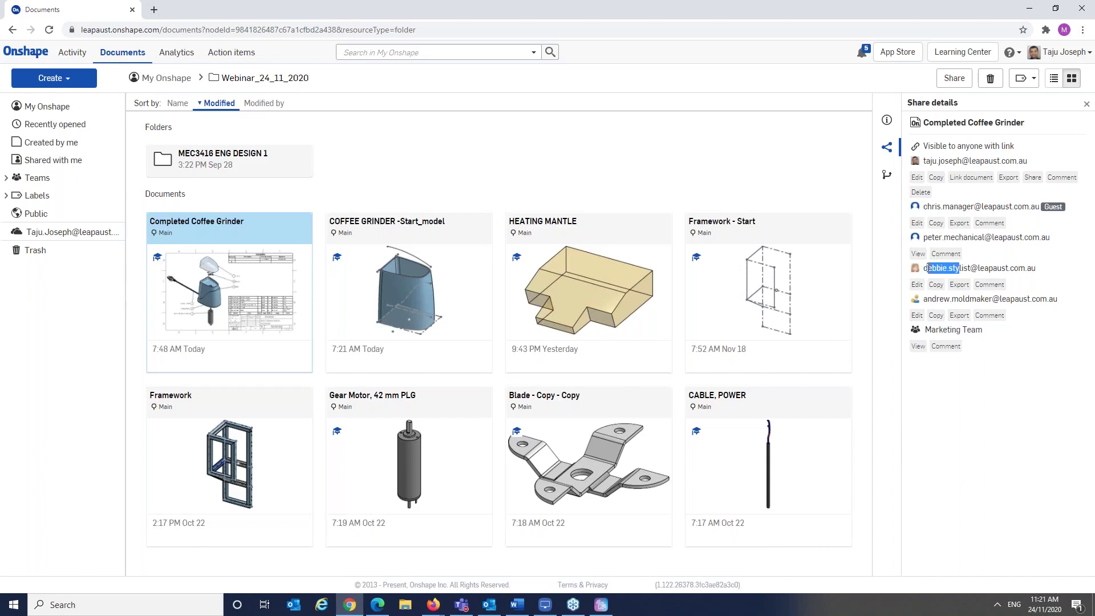
Step: Examine the versions and history of Completed Coffee Grinder and expand the changes of branch B4
click(887, 174)
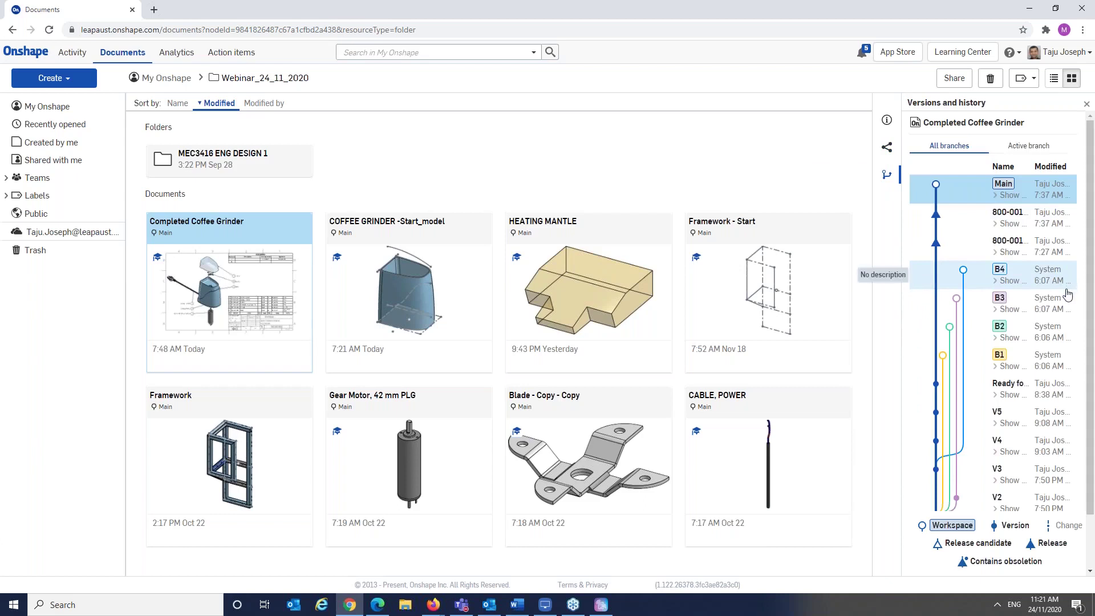
scroll(1065, 302, down, 2)
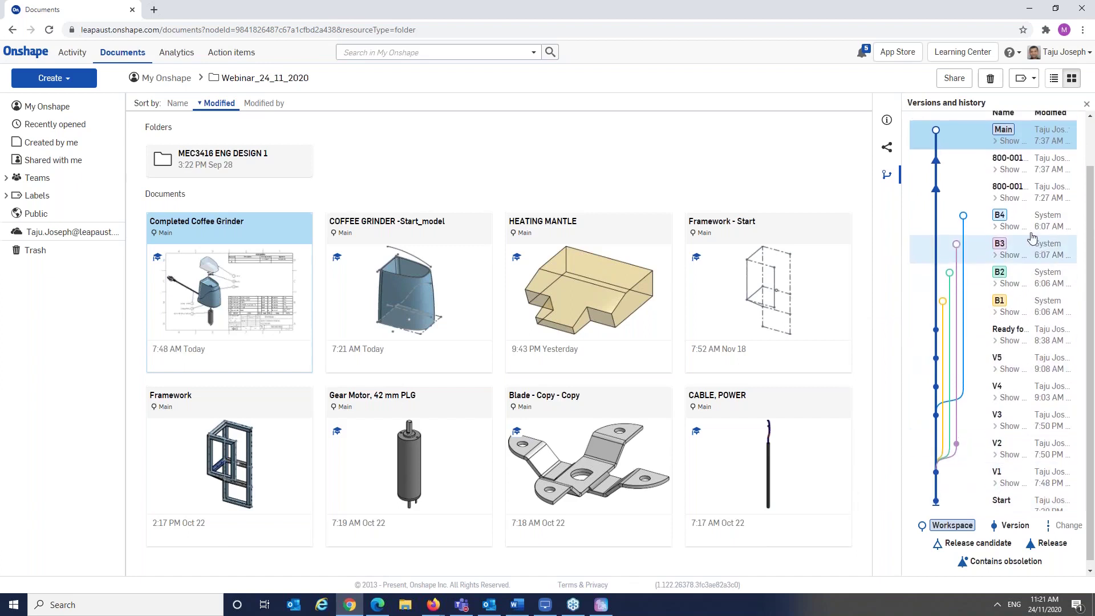
scroll(1009, 240, up, 2)
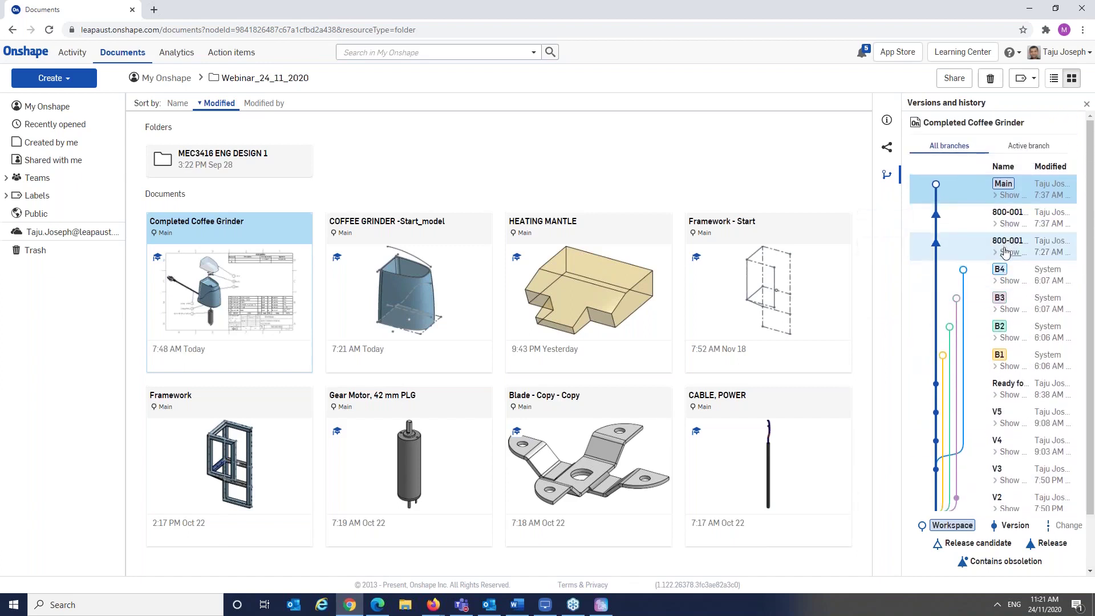
scroll(1018, 268, down, 2)
scroll(1019, 258, up, 1)
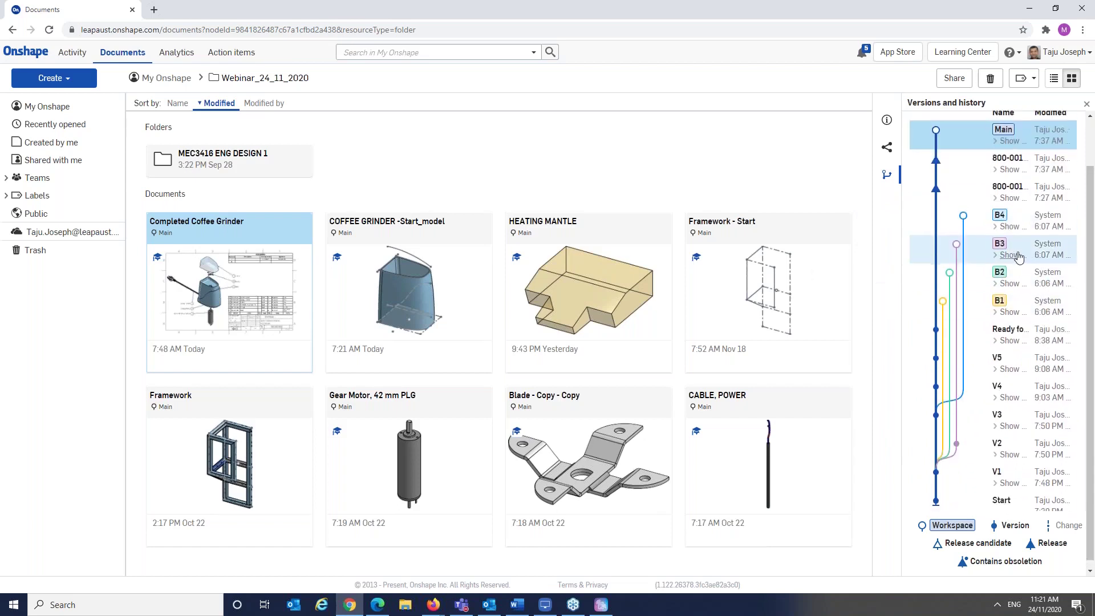
scroll(1020, 258, up, 1)
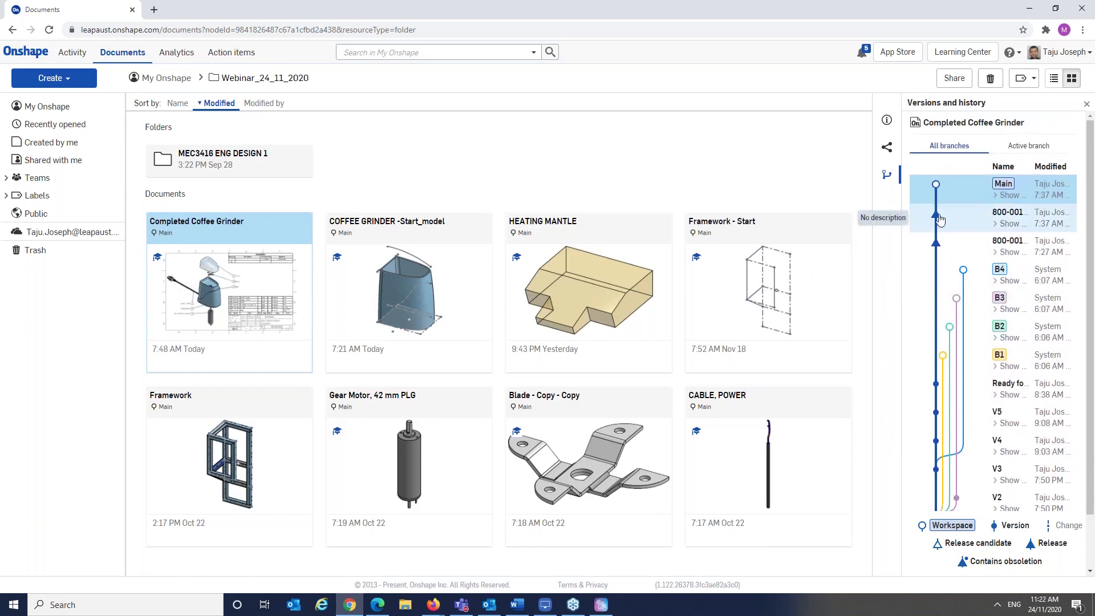
click(996, 282)
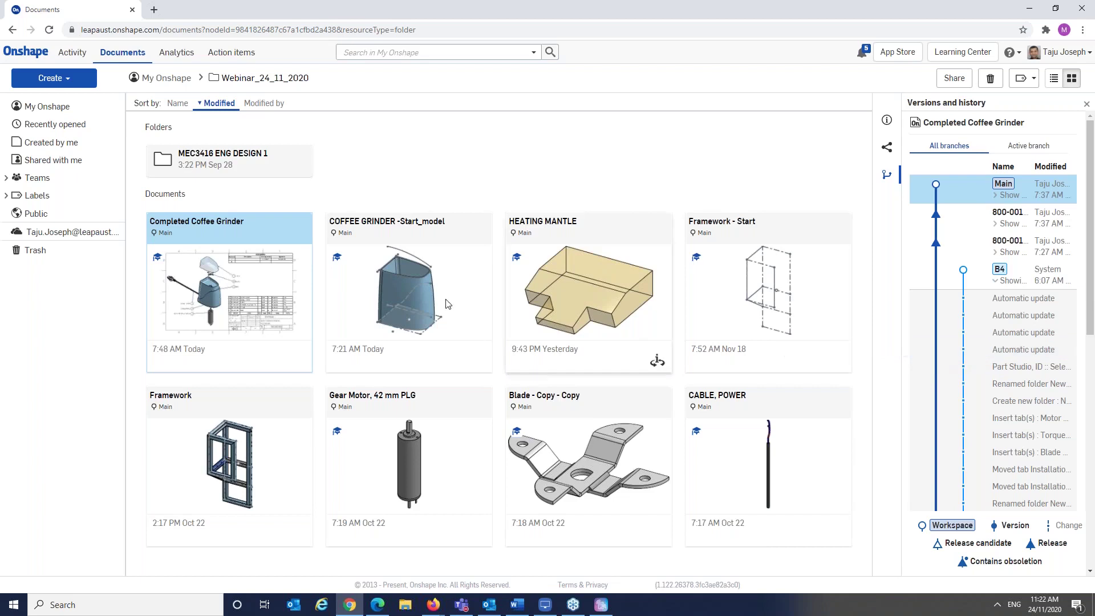
Step: Open the release review of action item ECR_PRT-014 and view its workflow diagram
click(223, 60)
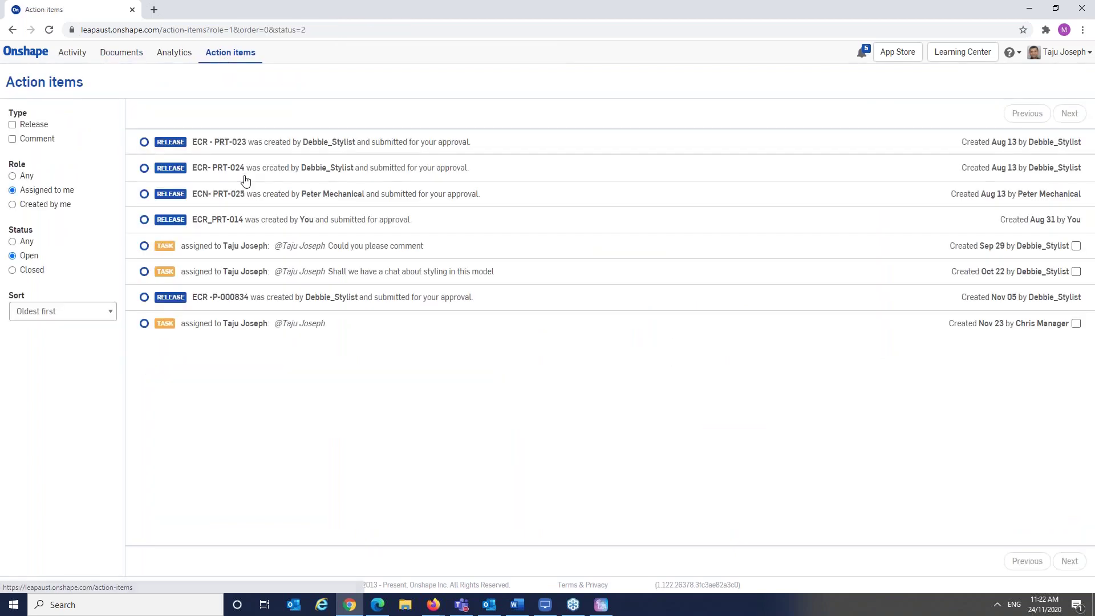
click(217, 223)
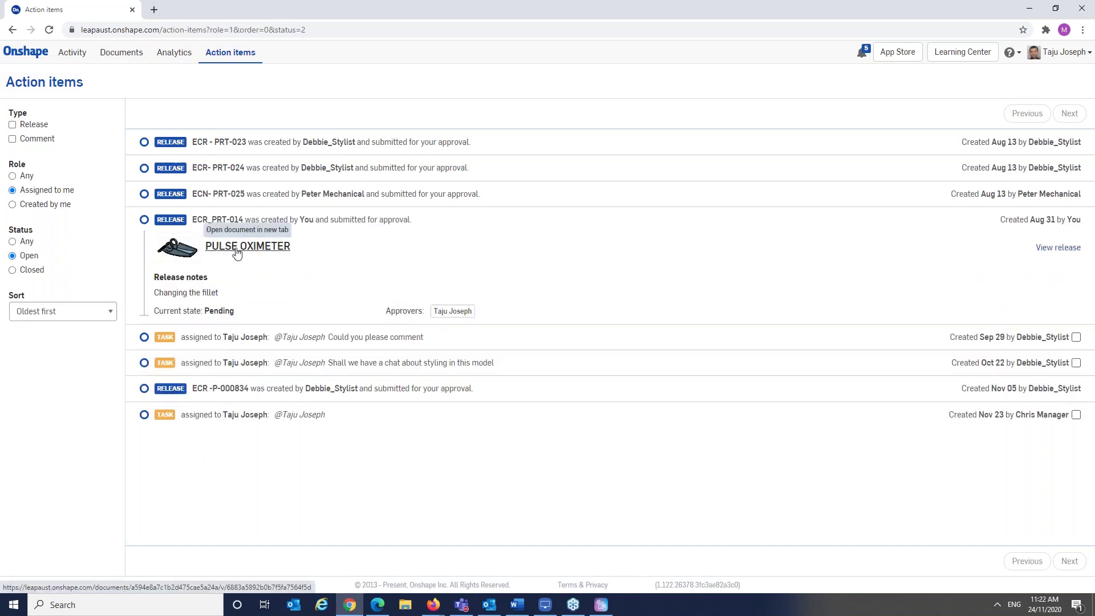
click(1053, 250)
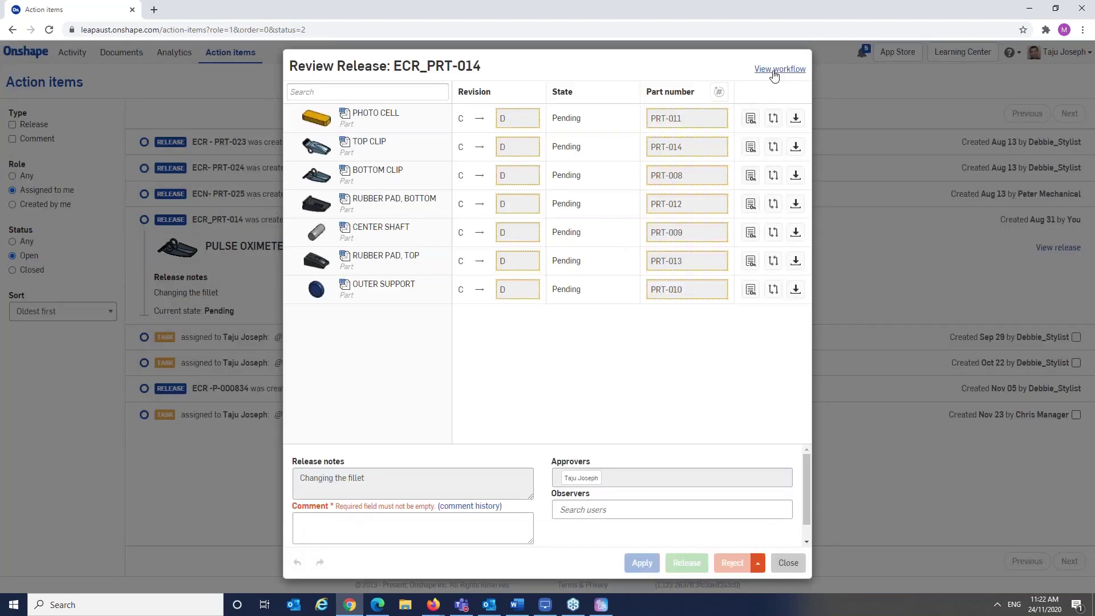
click(774, 70)
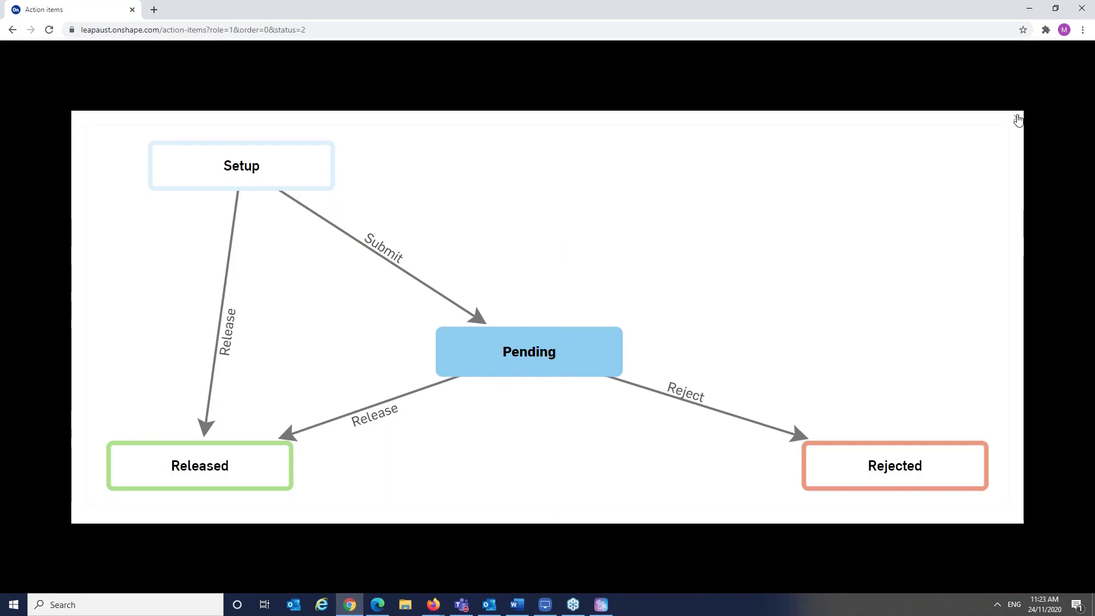
click(1018, 120)
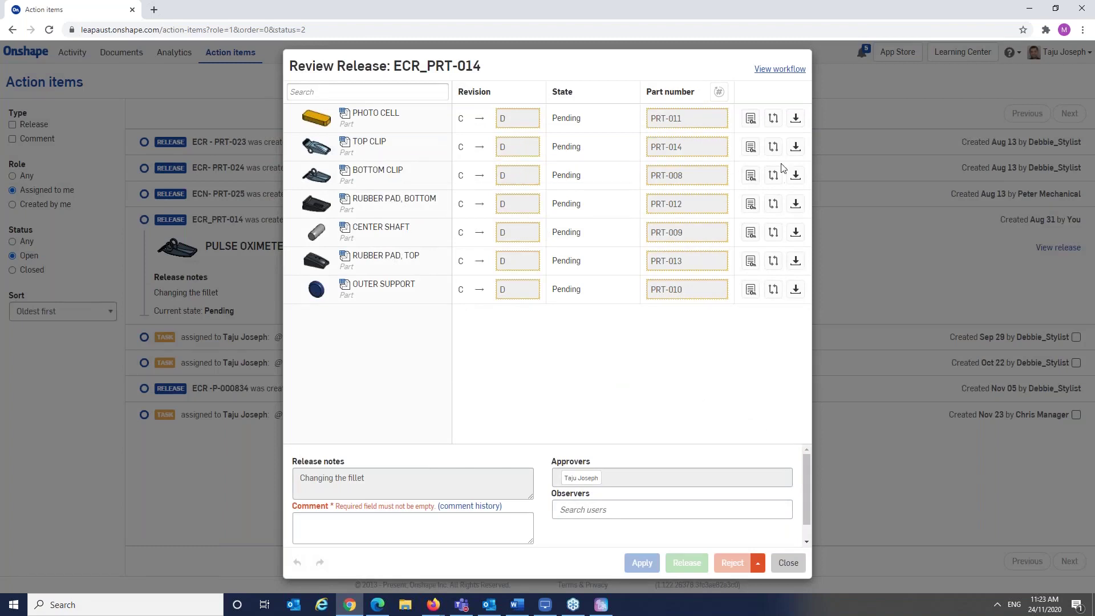
Step: Compare revisions C and D of the TOP CLIP part, showing only the differences
click(773, 147)
click(773, 147)
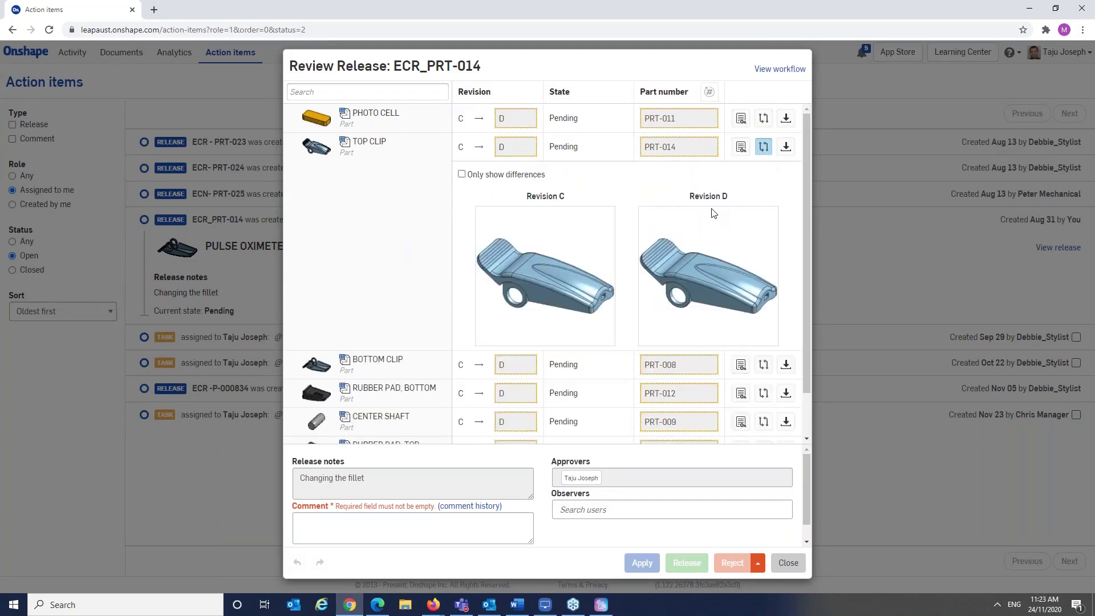
click(462, 174)
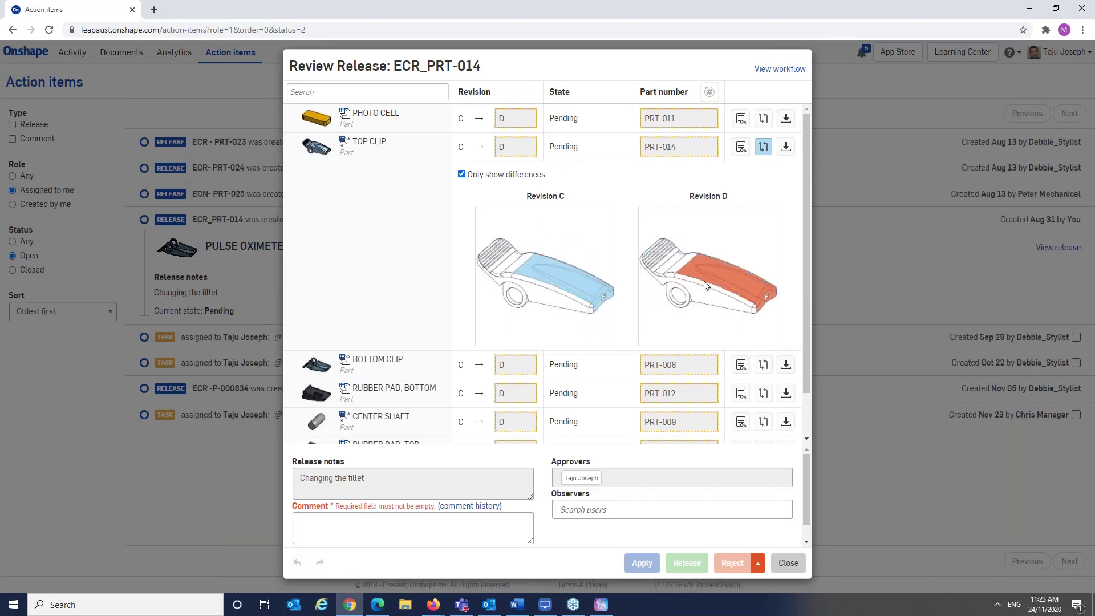
Step: Draft the comment "Looks great" for release ECR_PRT-014 and close the review without applying or releasing it
click(338, 535)
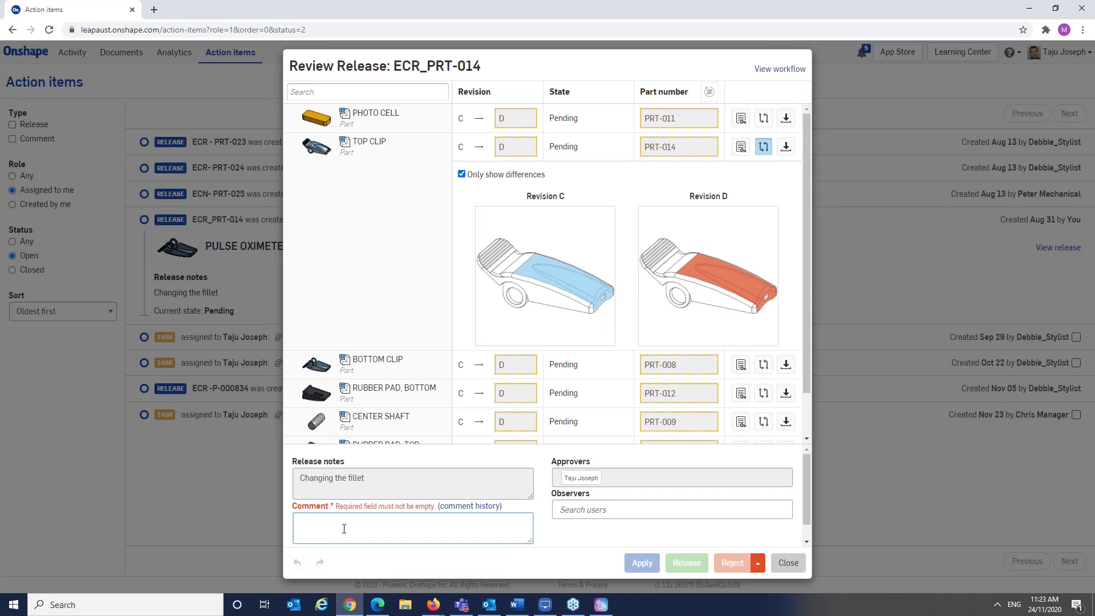
text(Lokk)
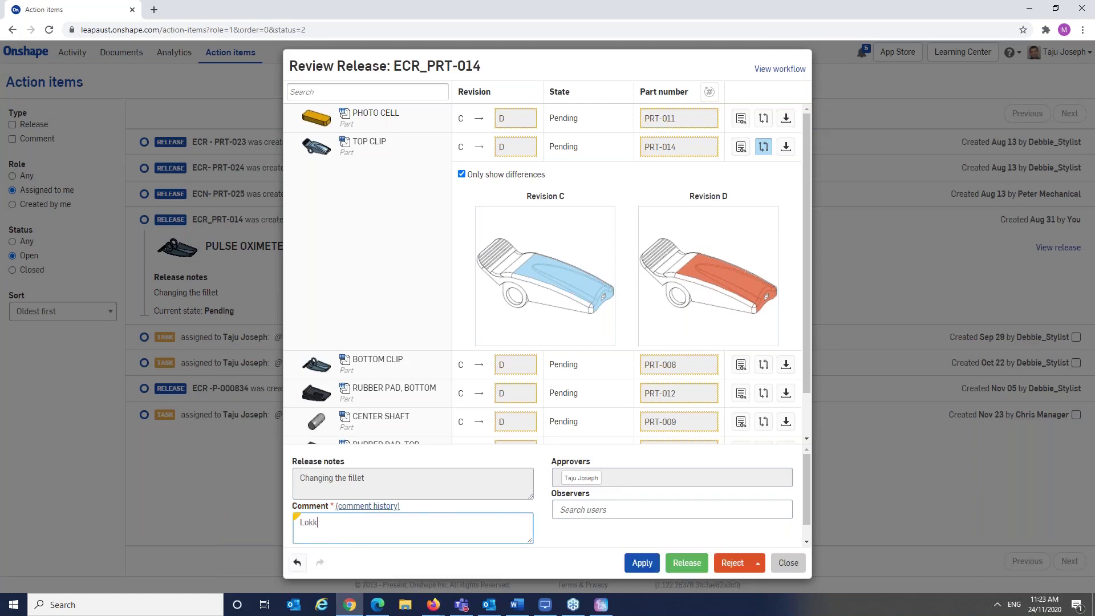
text(ooks)
key(BackSpace)
key(BackSpace)
key(BackSpace)
text(great)
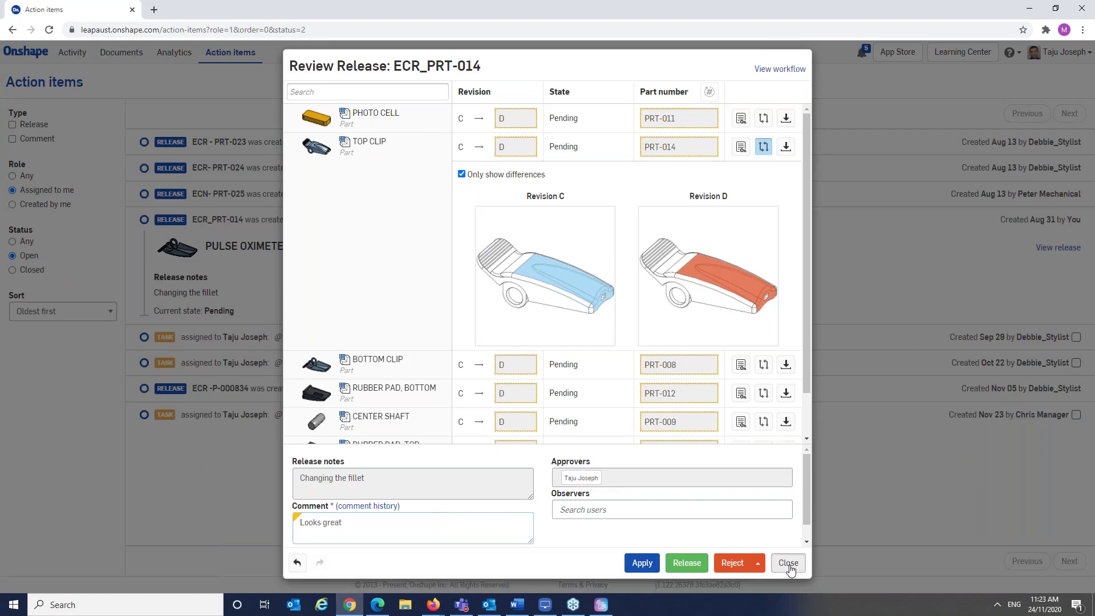
key(Escape)
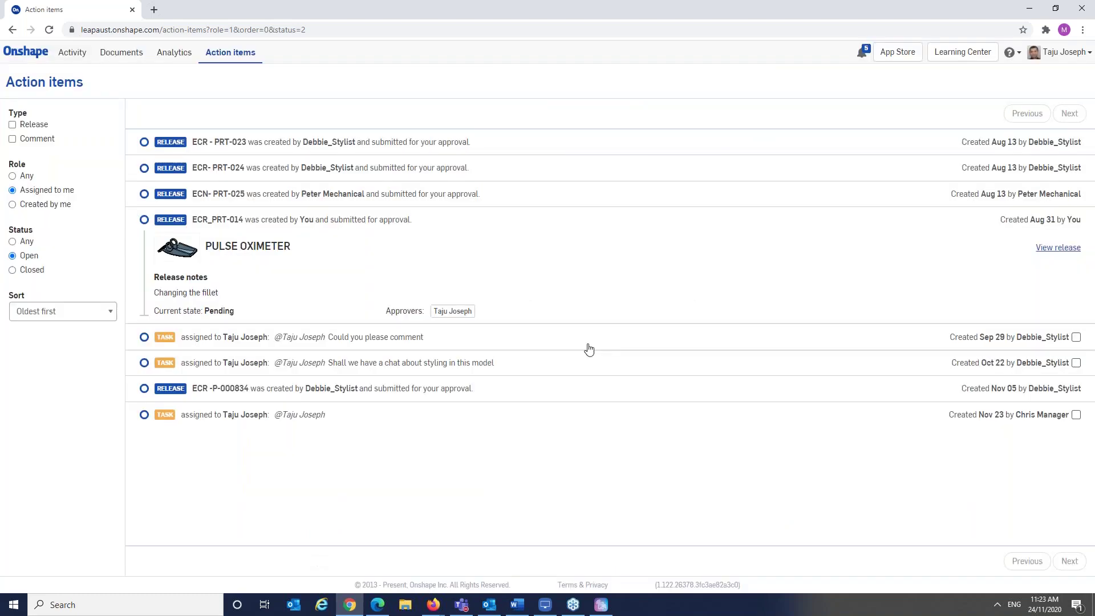